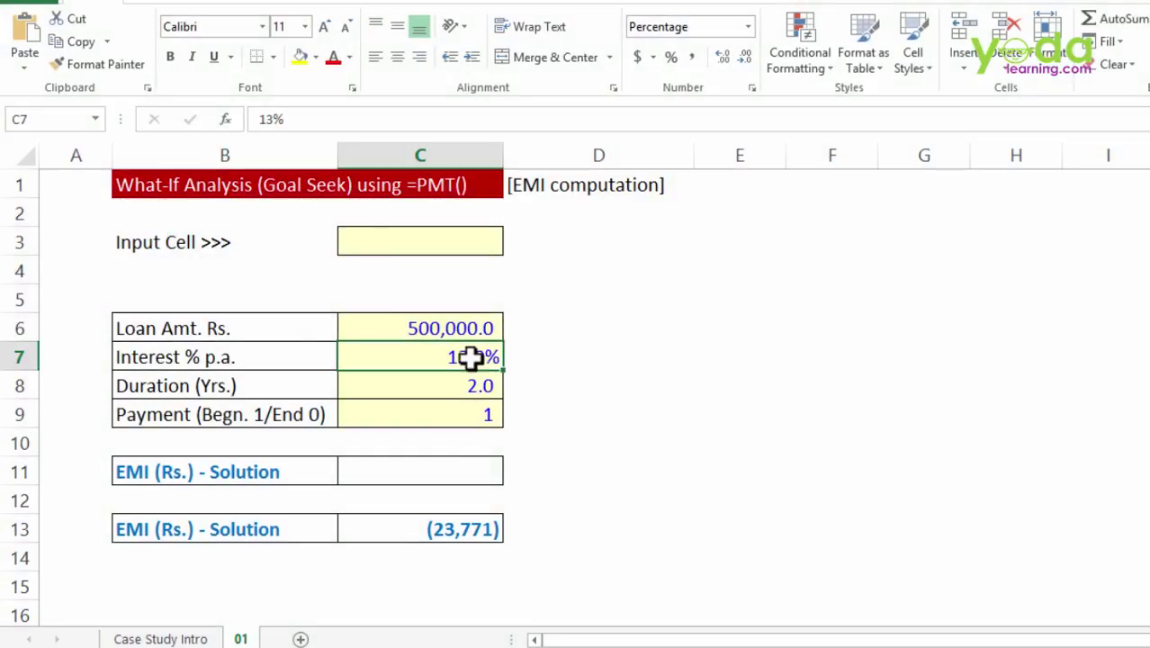
Review the inputs: loan amount C6, interest rate C7, duration C8 and payment timing B9:C9
left_click_drag(457, 328, 462, 379)
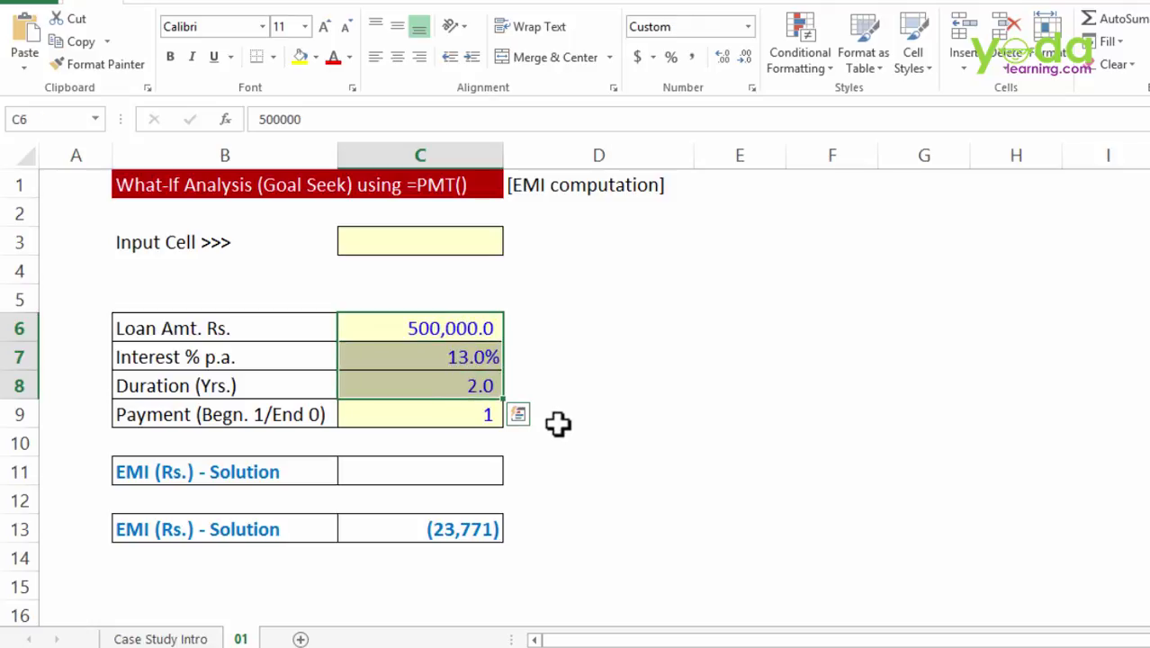
left_click(473, 471)
left_click(457, 330)
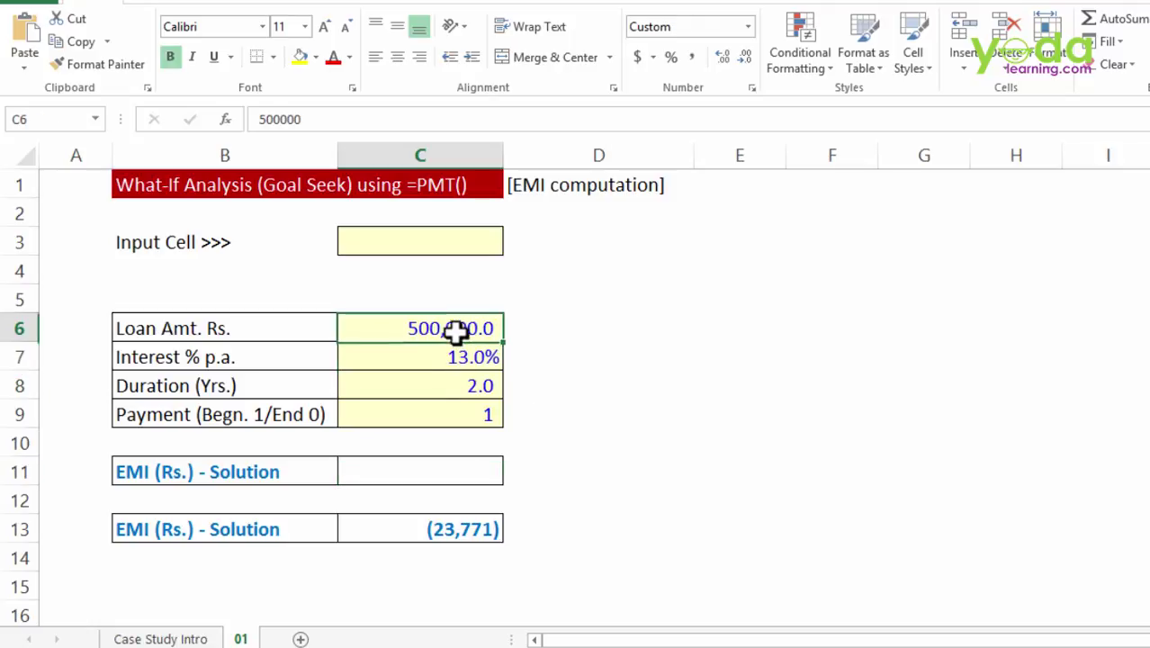
left_click(474, 358)
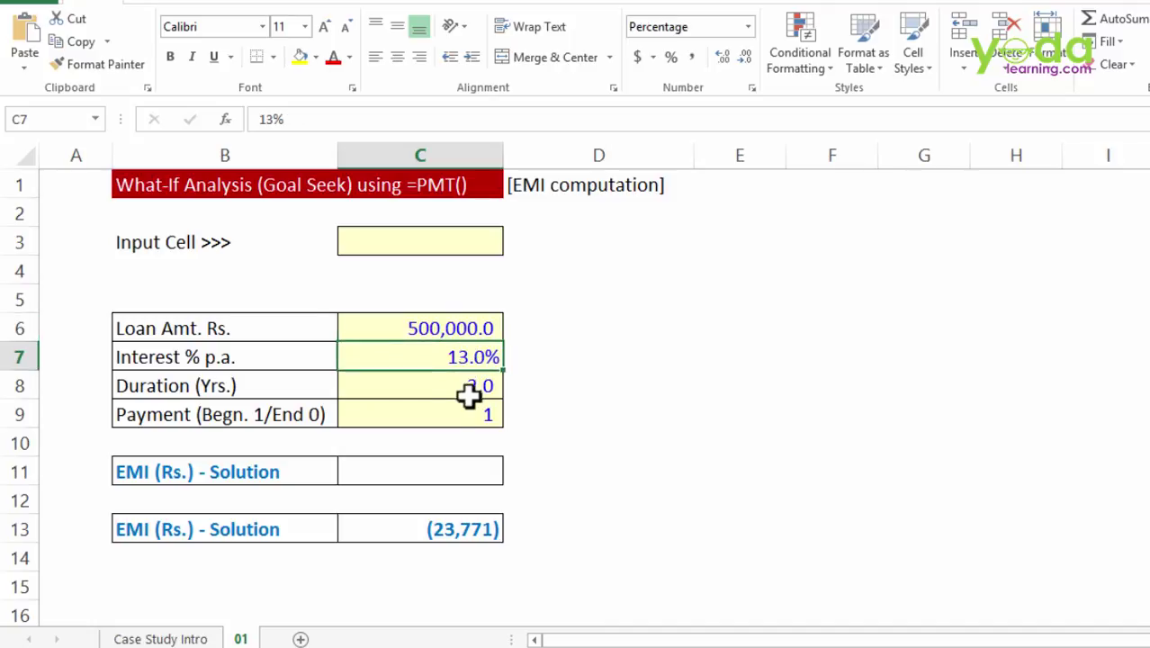
left_click(469, 394)
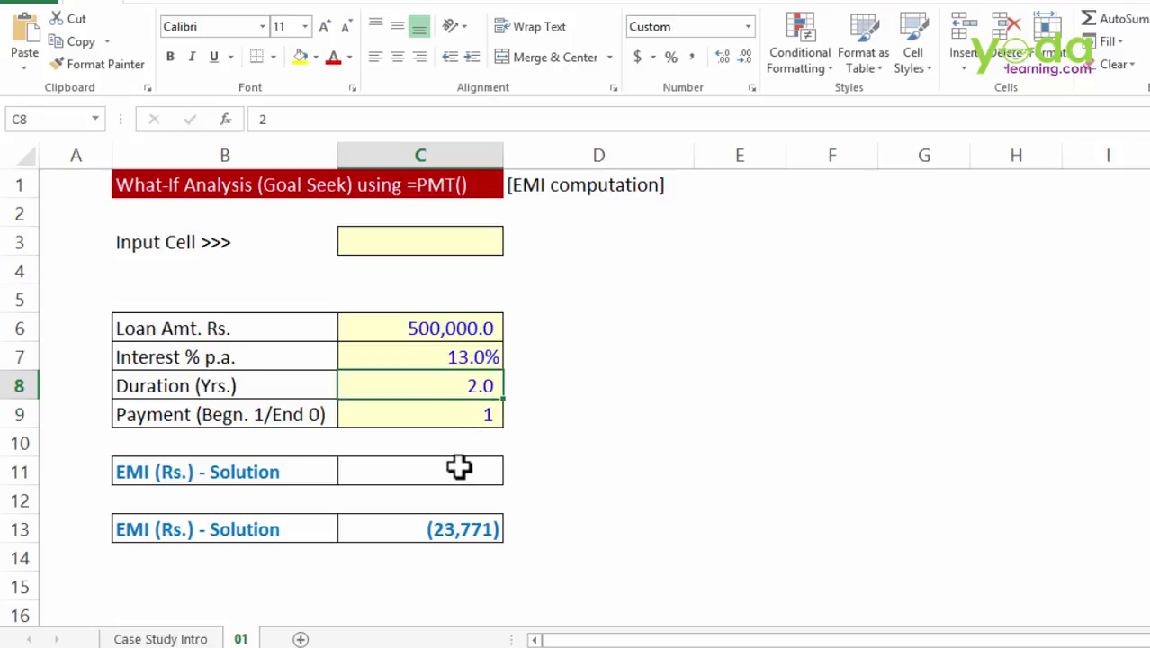
left_click(239, 417)
left_click_drag(424, 414, 438, 414)
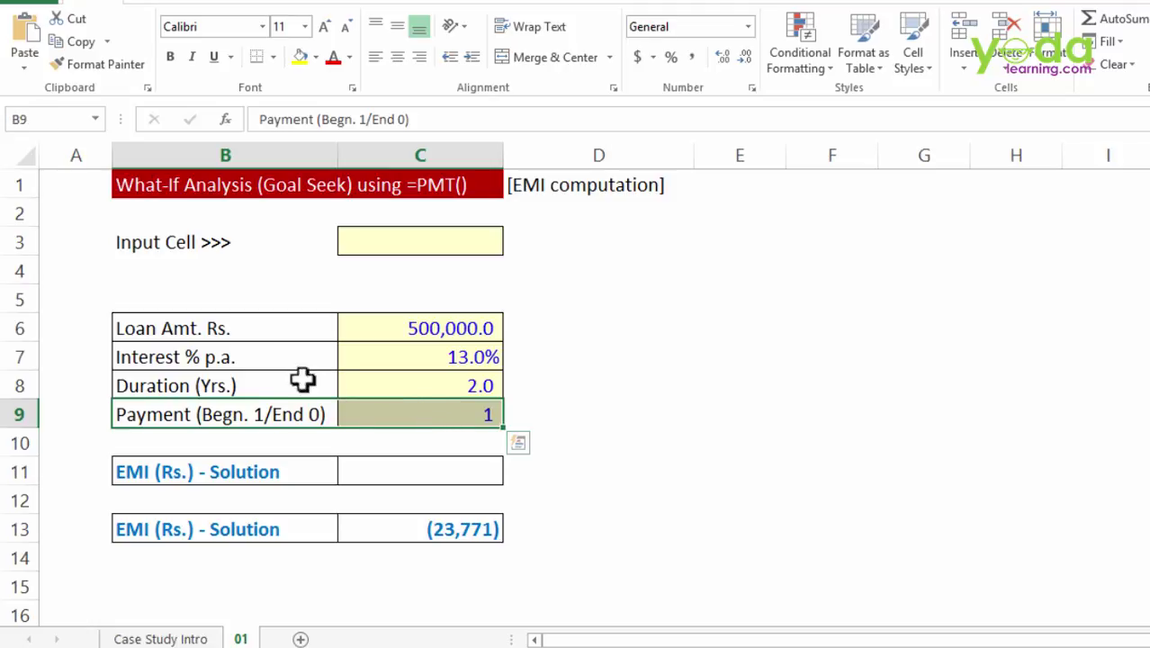
Try entering =pmt in C11, then cancel the entry and clear the extra bracket
left_click(465, 471)
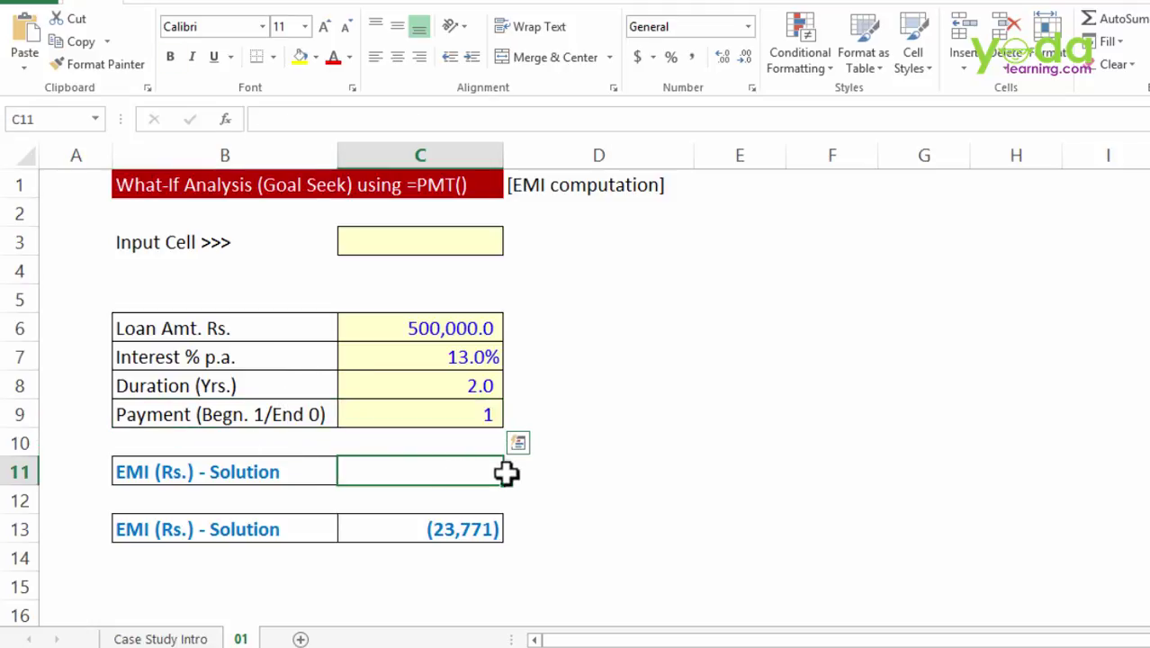
type("=pmt")
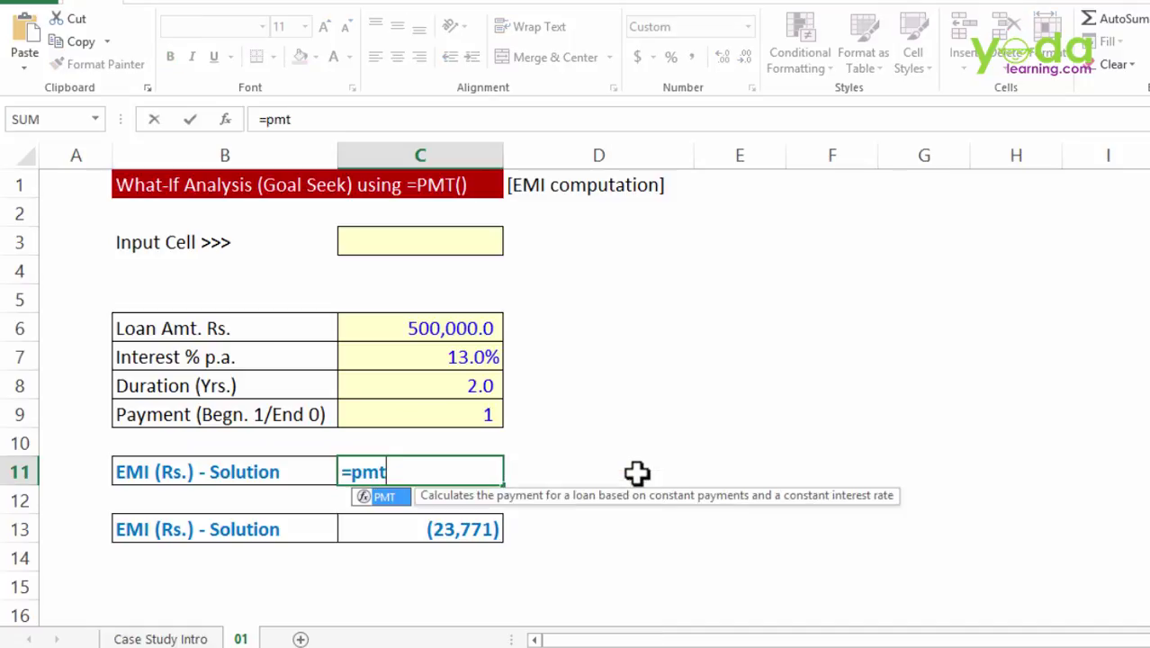
key("Tab")
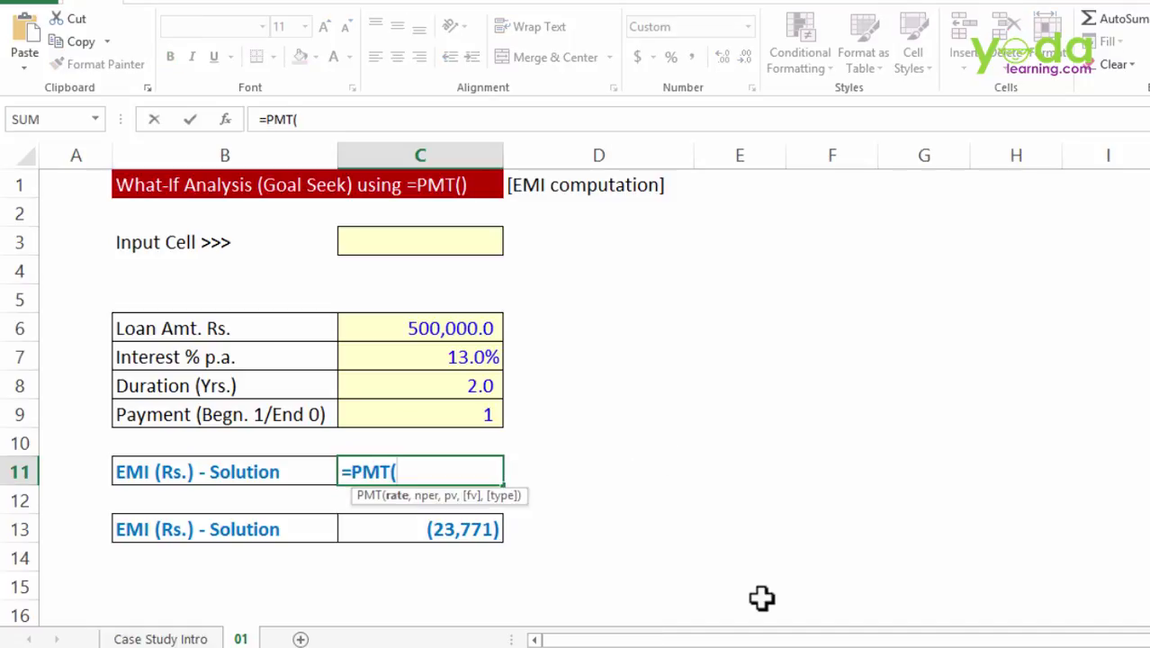
left_click(225, 120)
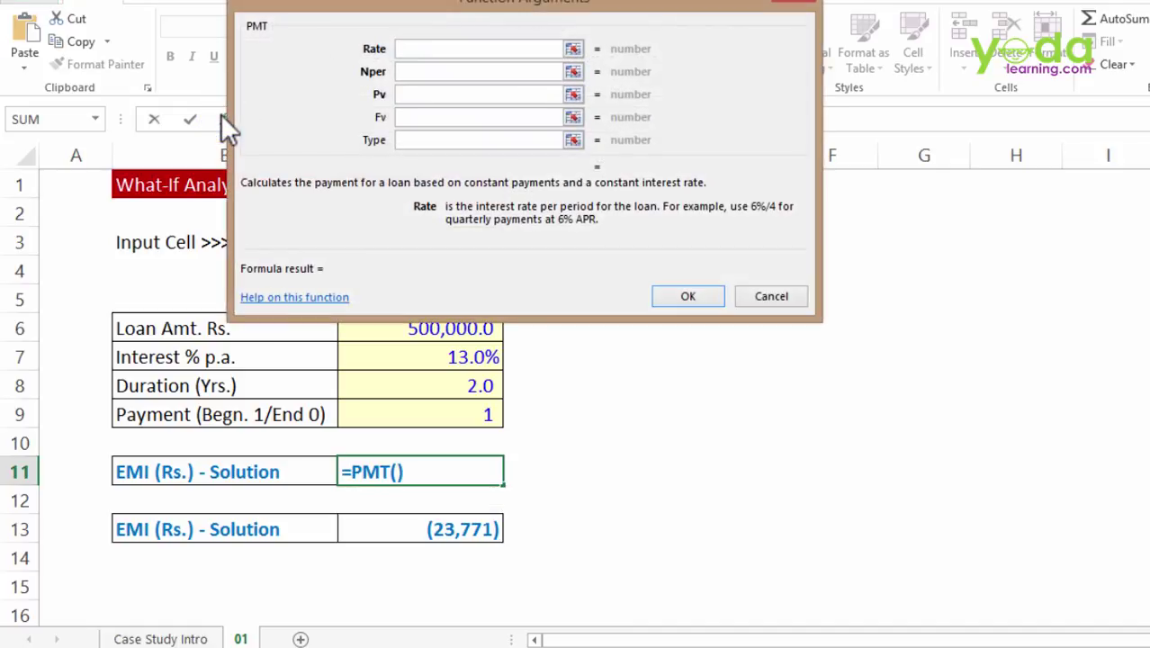
left_click(765, 297)
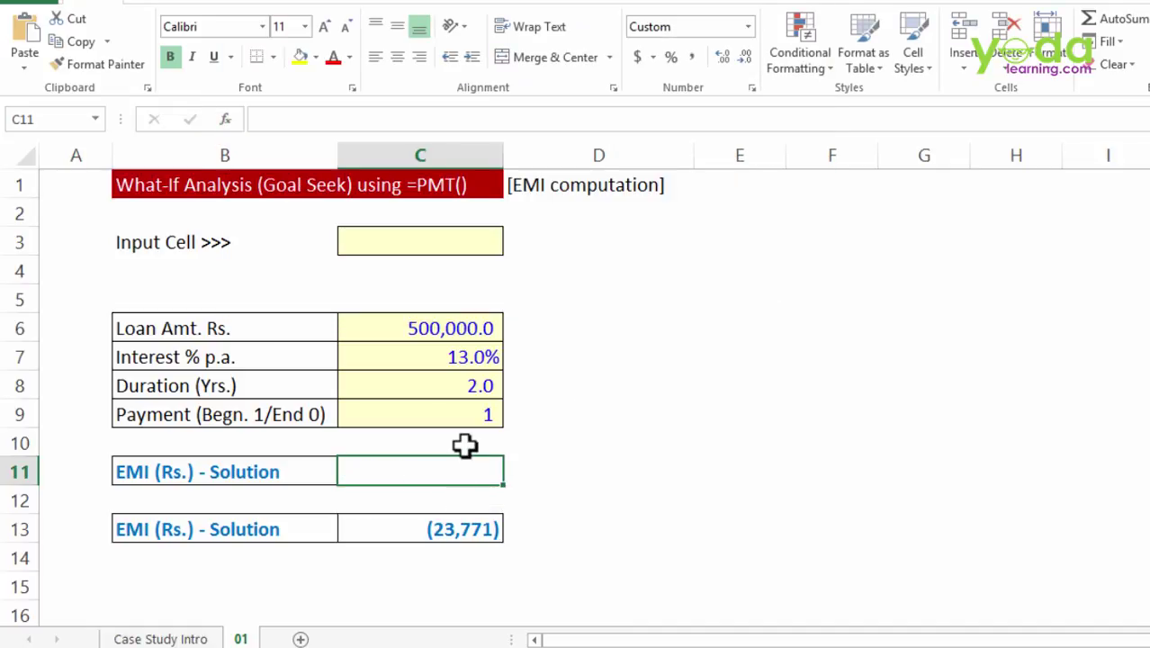
type("=pmt")
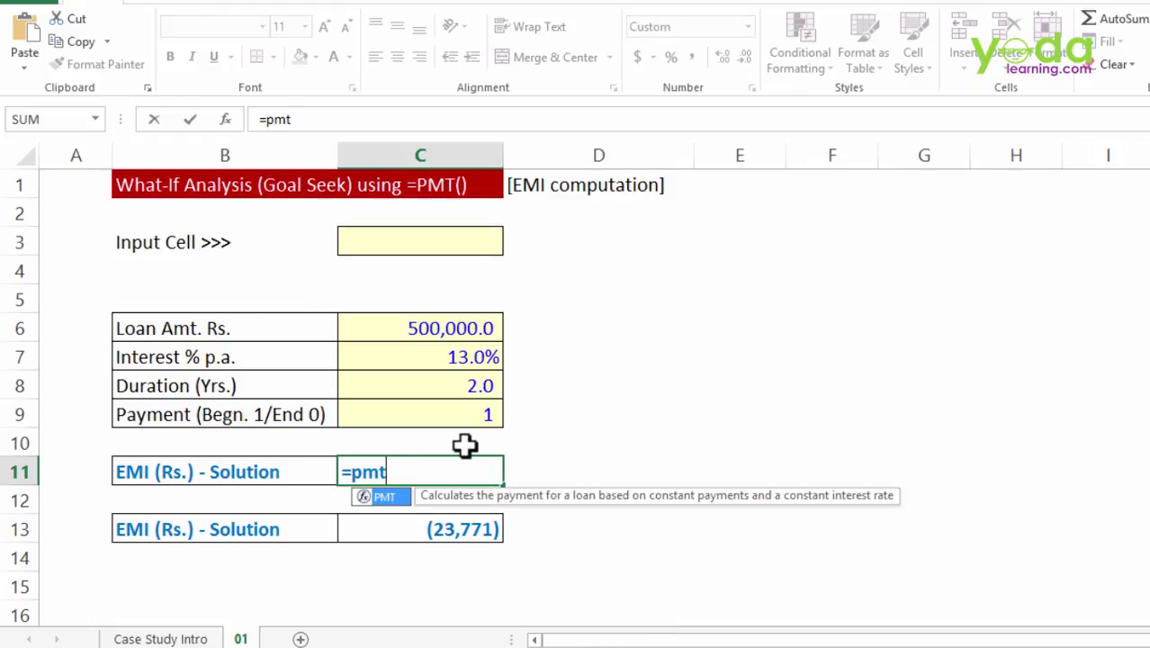
type("(")
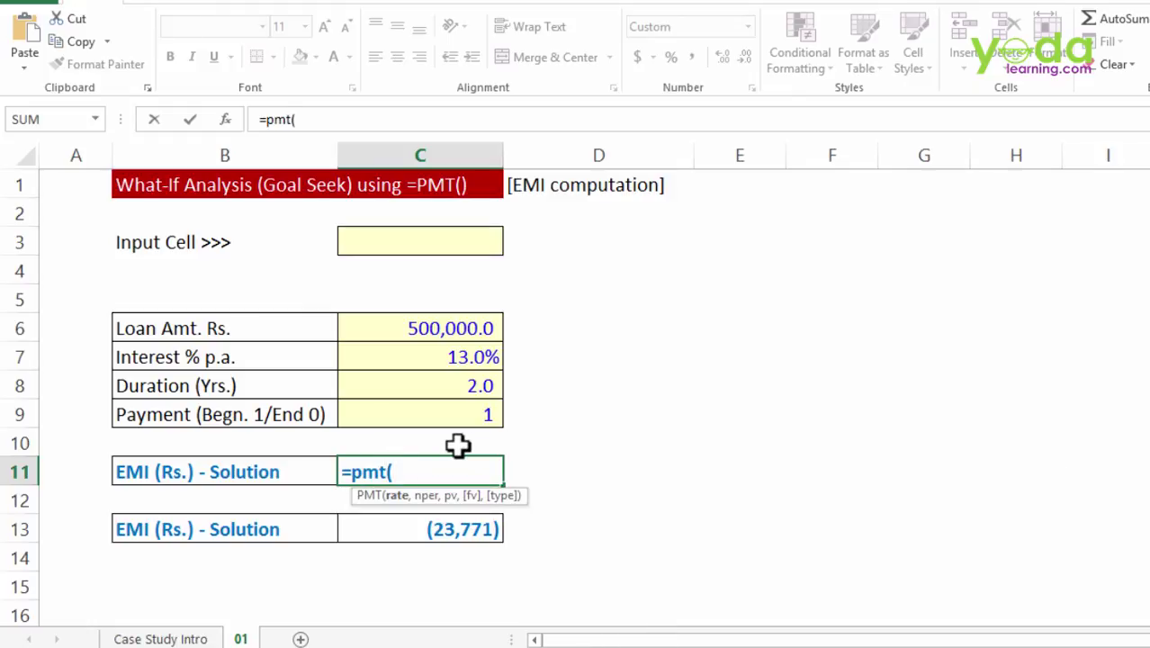
key("BackSpace")
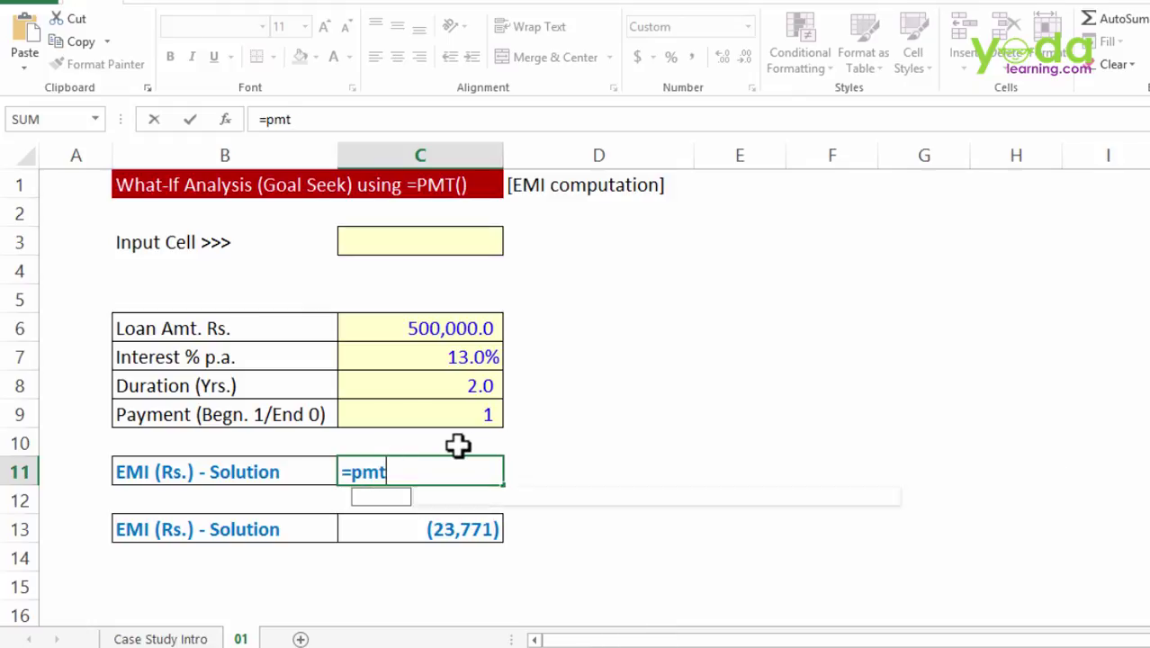
Re-enter the formula in C11, accepting the PMT autocomplete to get =PMT(
left_click(224, 118)
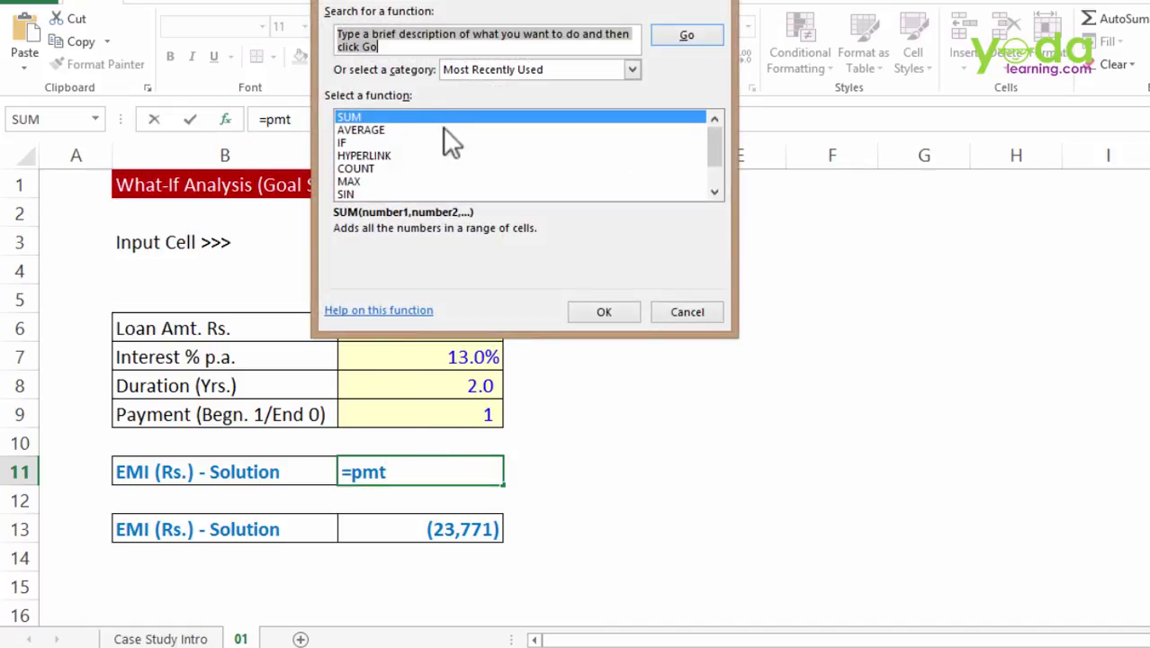
left_click(687, 312)
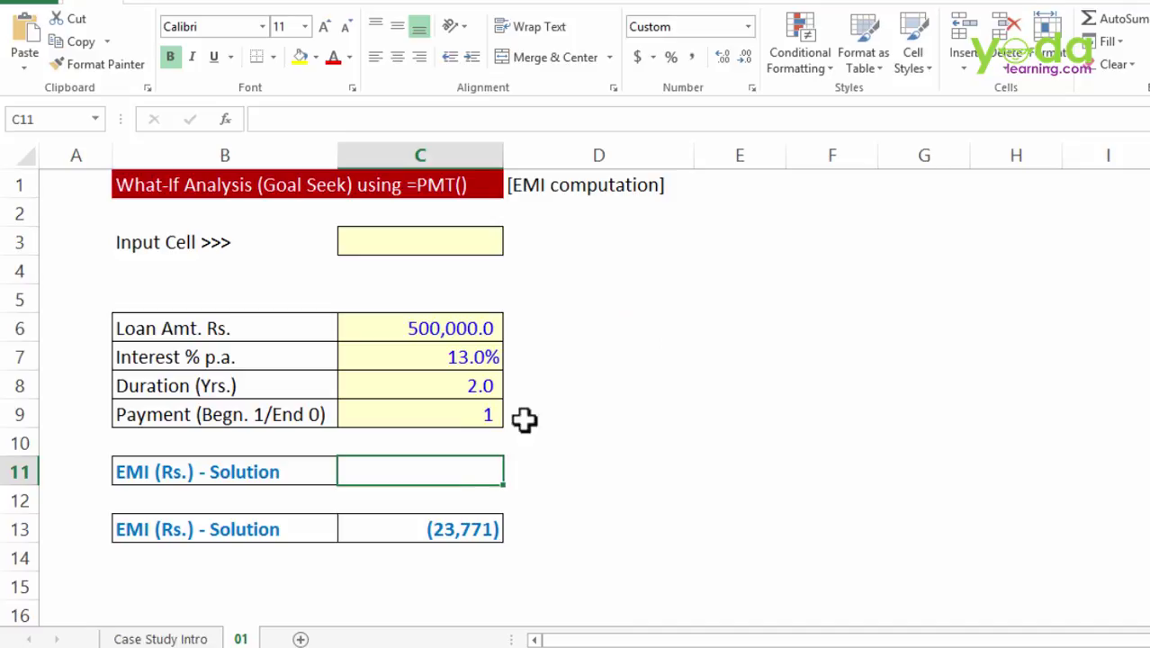
type("=o")
key("BackSpace")
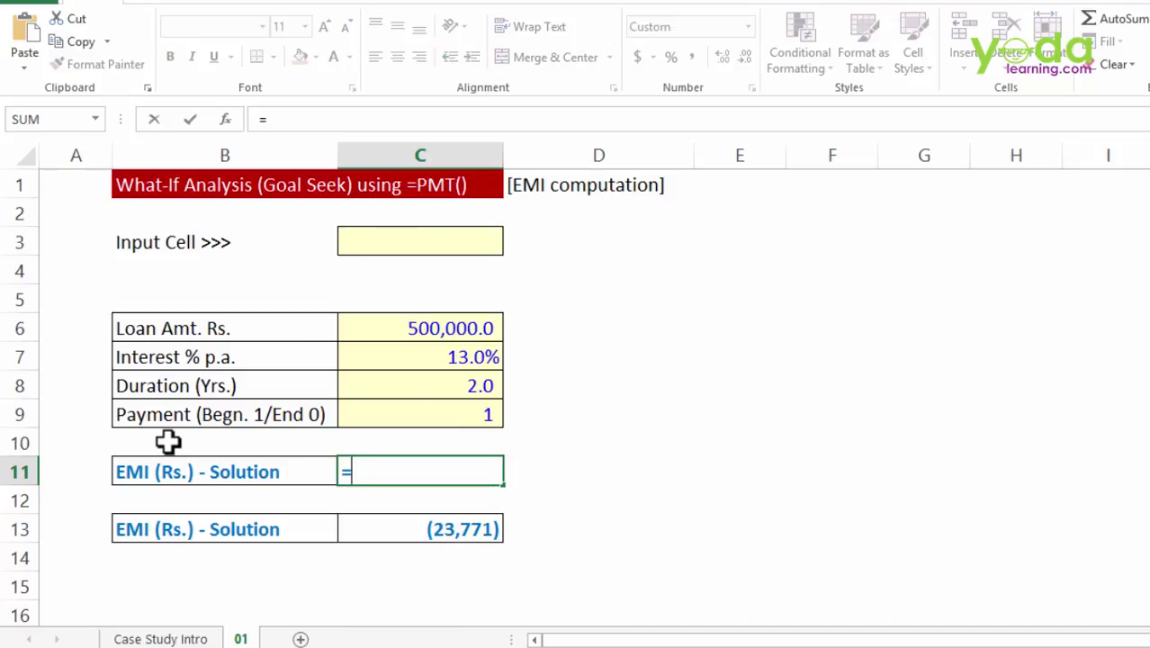
type("pmt")
key("Tab")
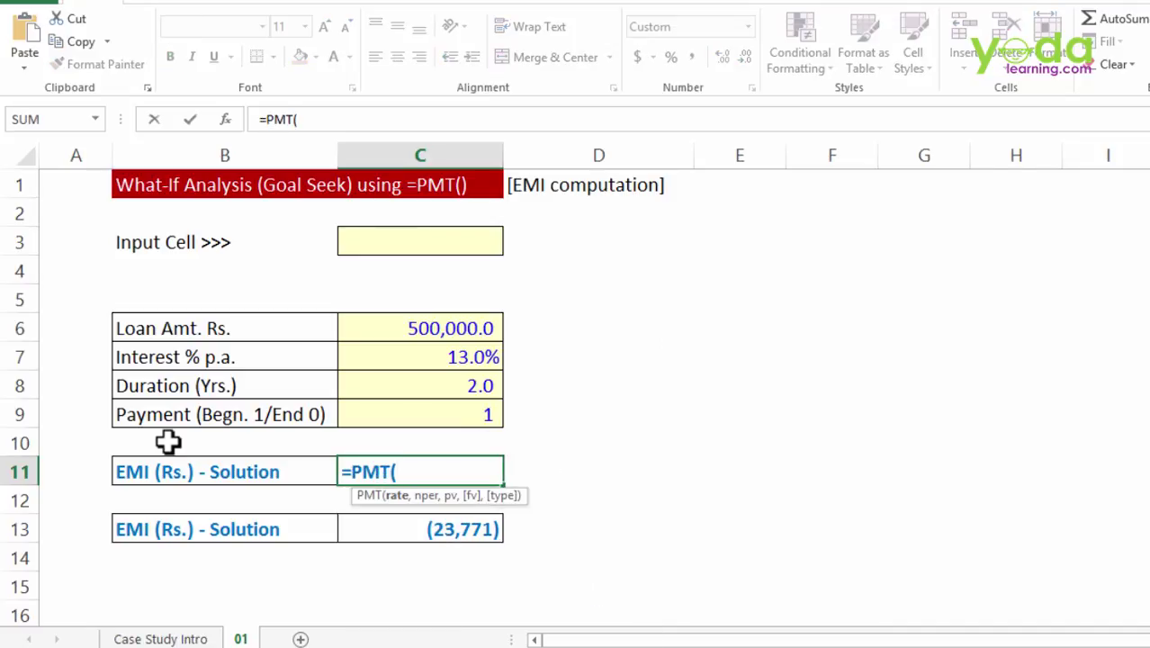
Fill the PMT arguments with rate C7/12, periods C8*12 and present value C6, previewing (23,771)
left_click(225, 119)
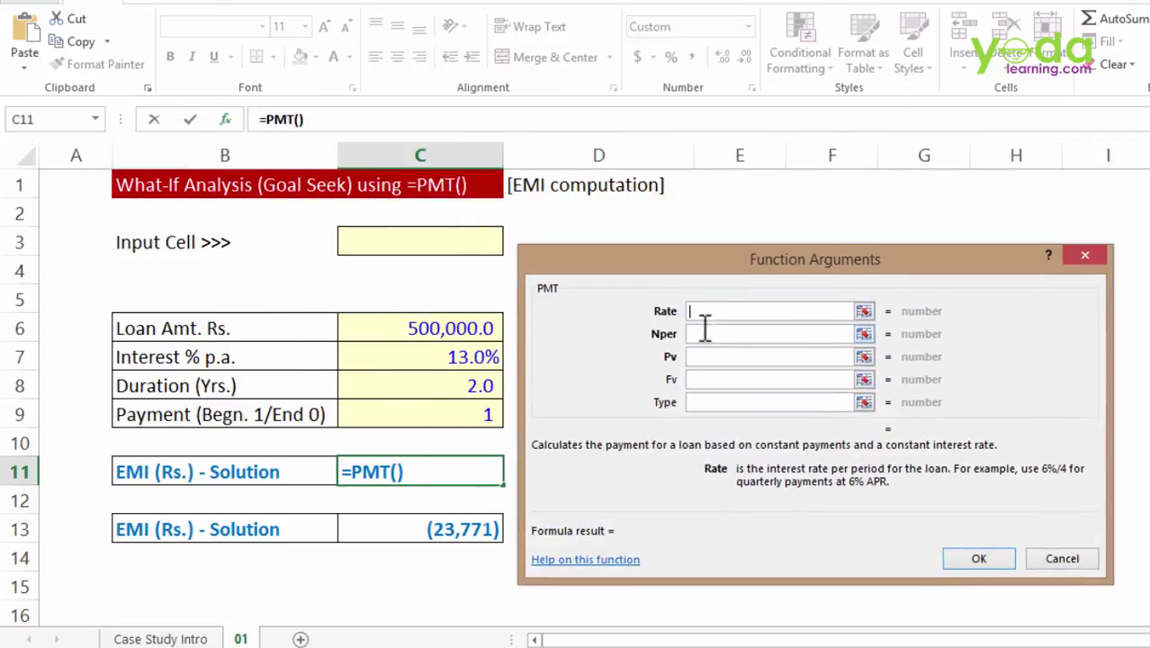
left_click(438, 358)
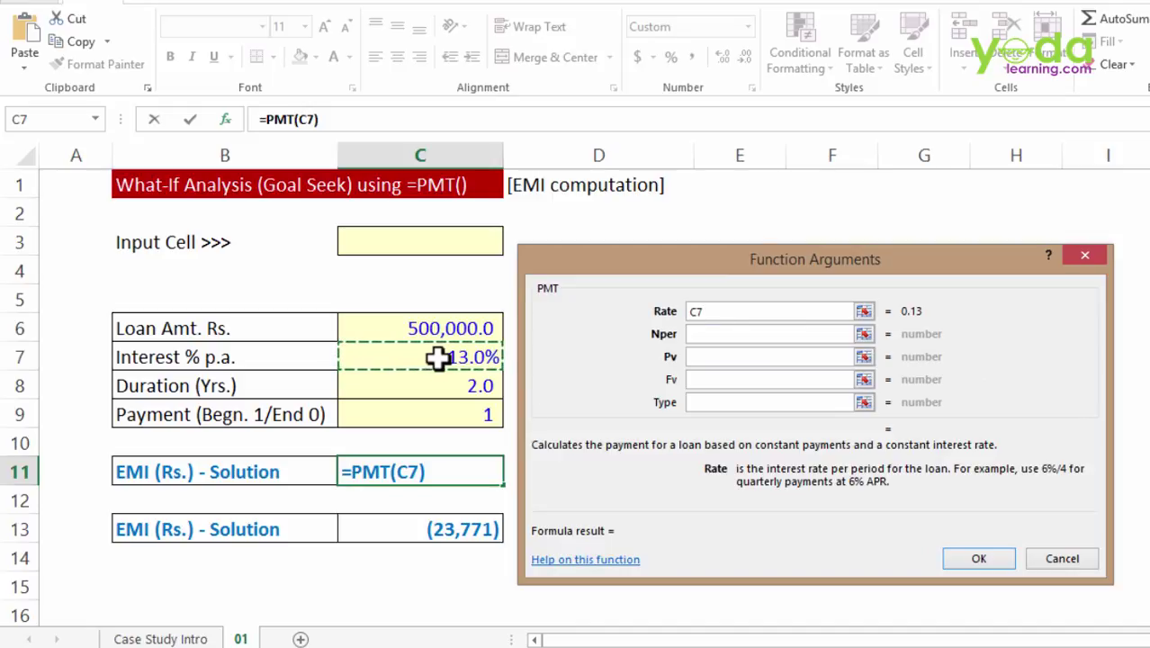
type("/12")
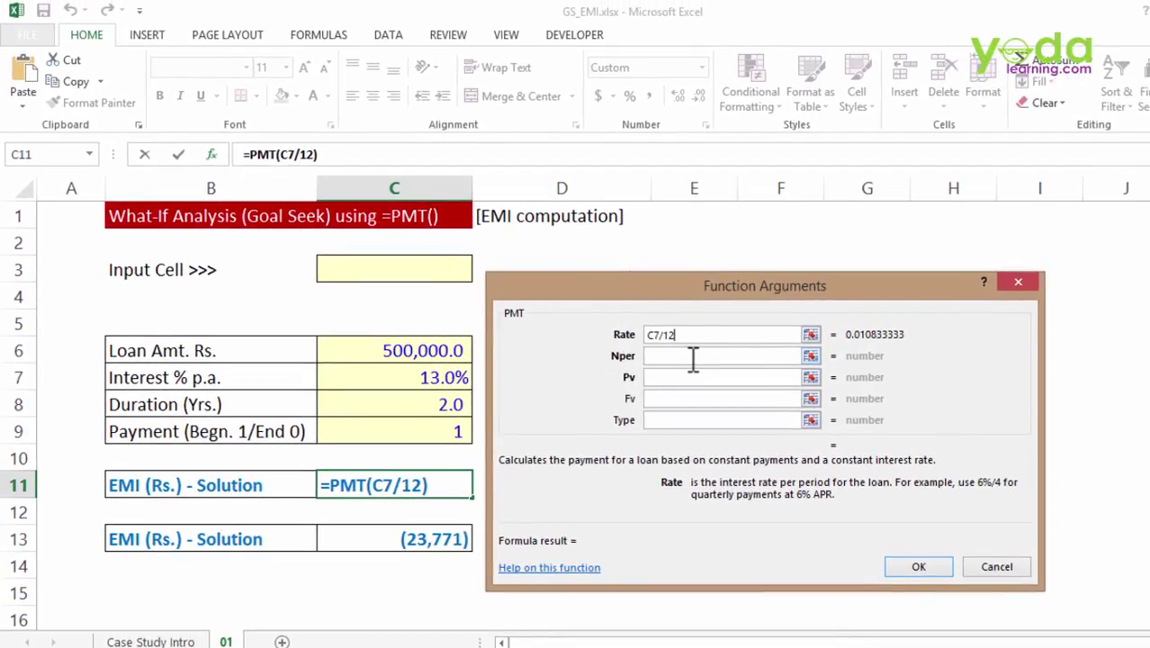
left_click(683, 358)
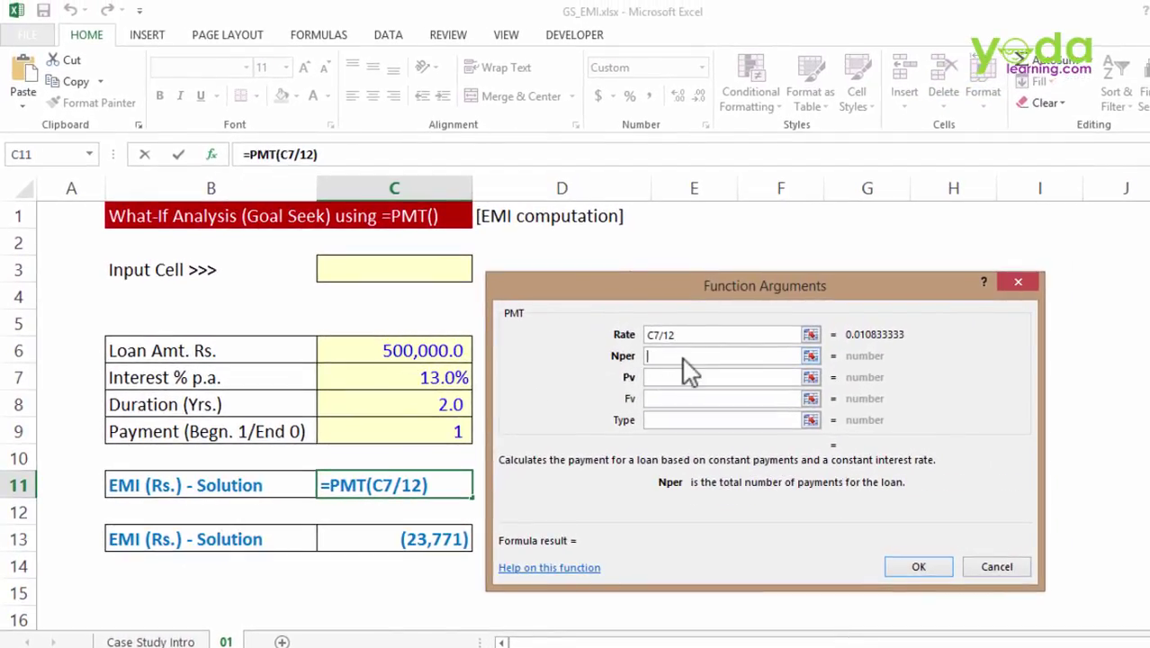
left_click(416, 402)
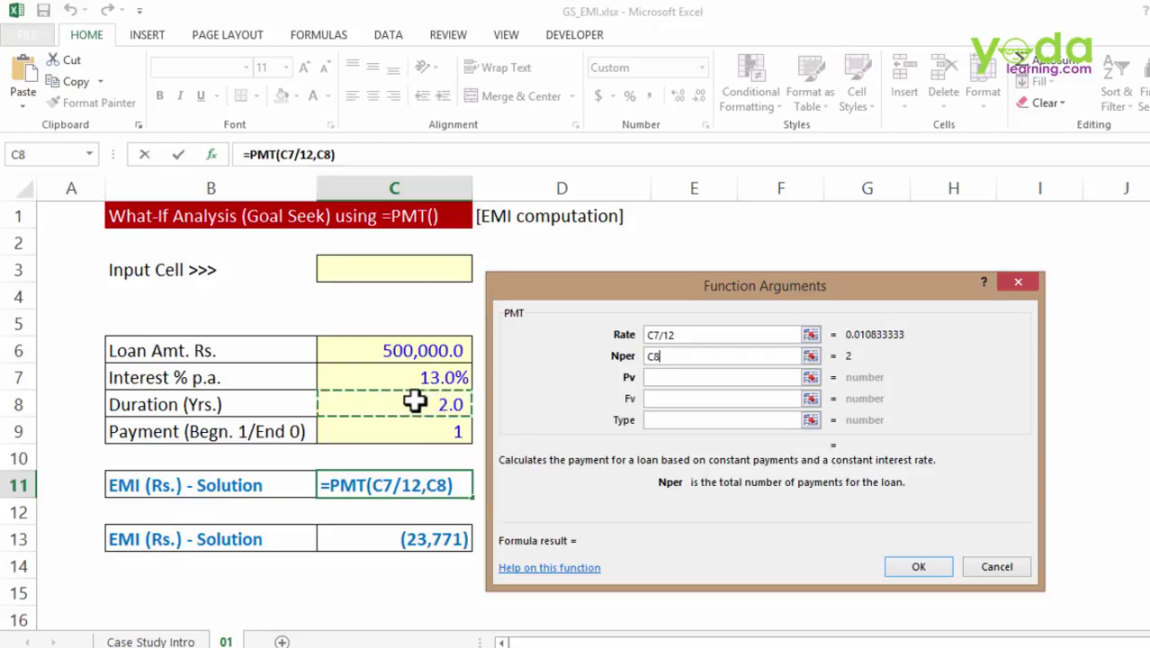
type("*12")
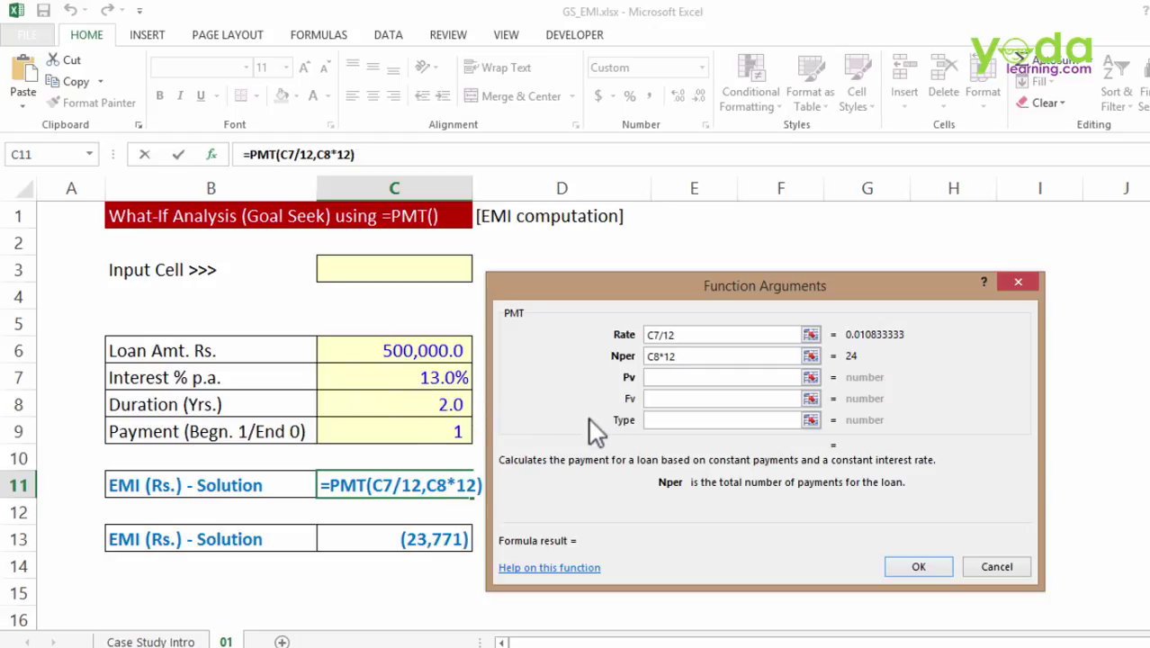
left_click(667, 378)
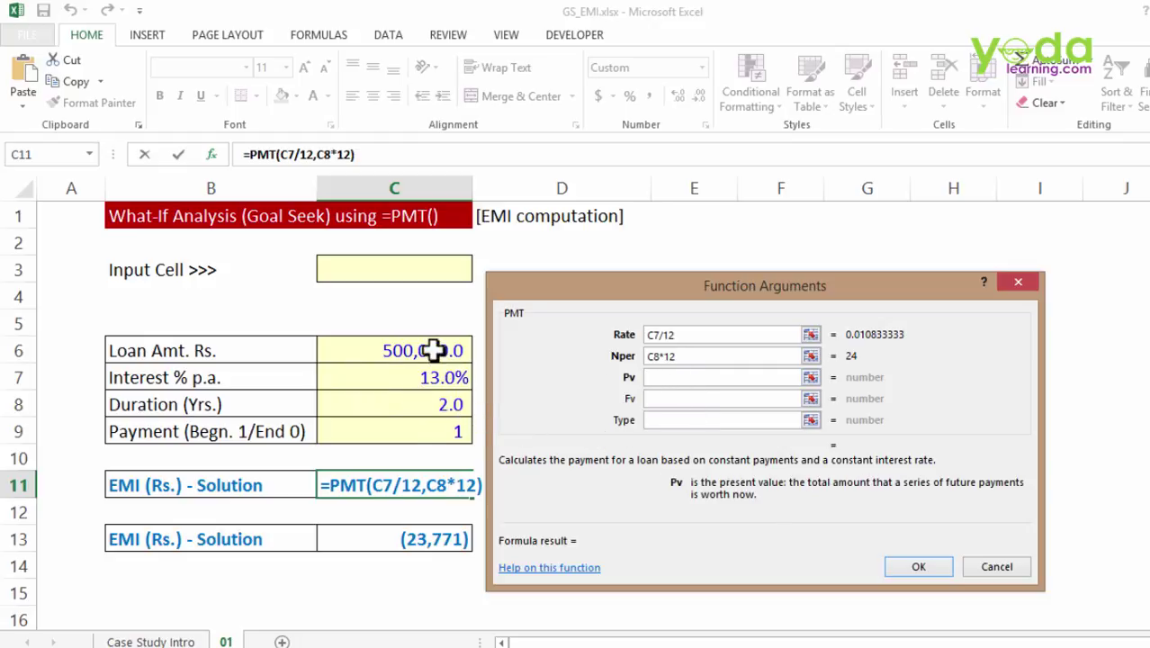
left_click(433, 349)
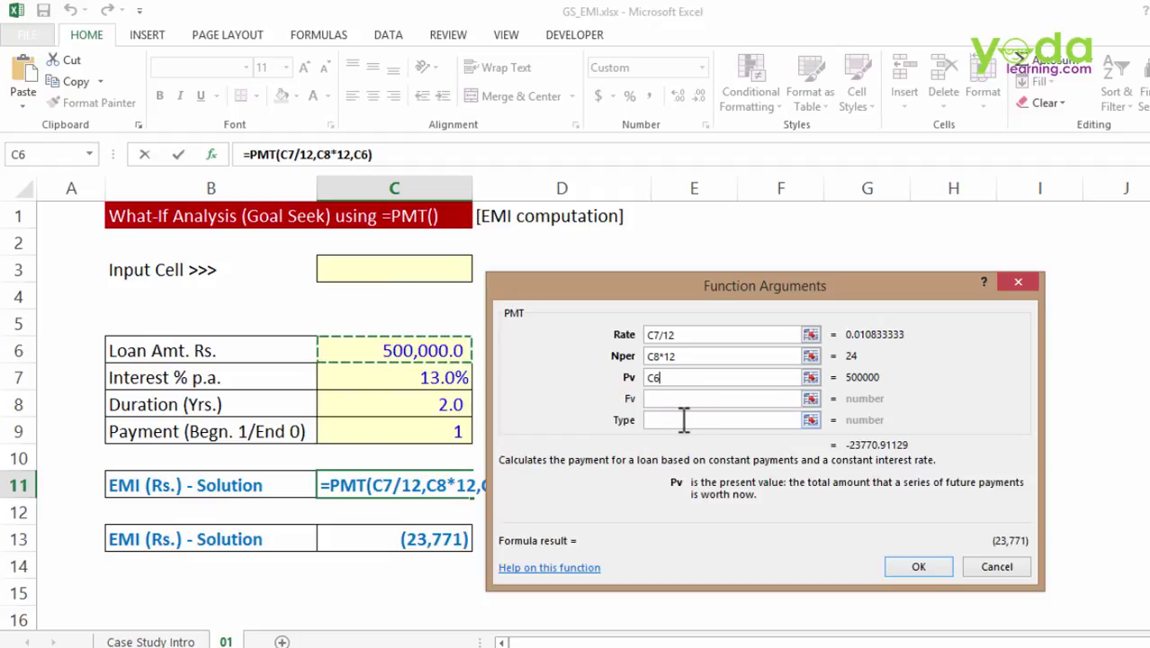
Commit the PMT formula, then change the duration in C8 to 2.5 so C11 shows (19,611)
left_click(917, 565)
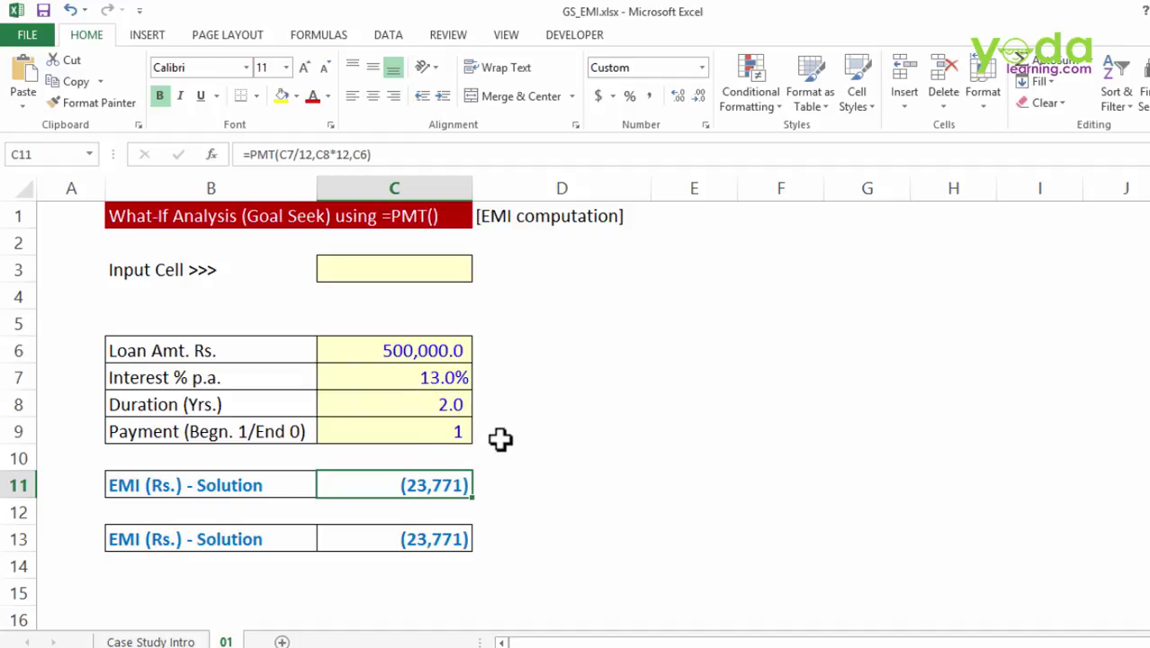
left_click(445, 404)
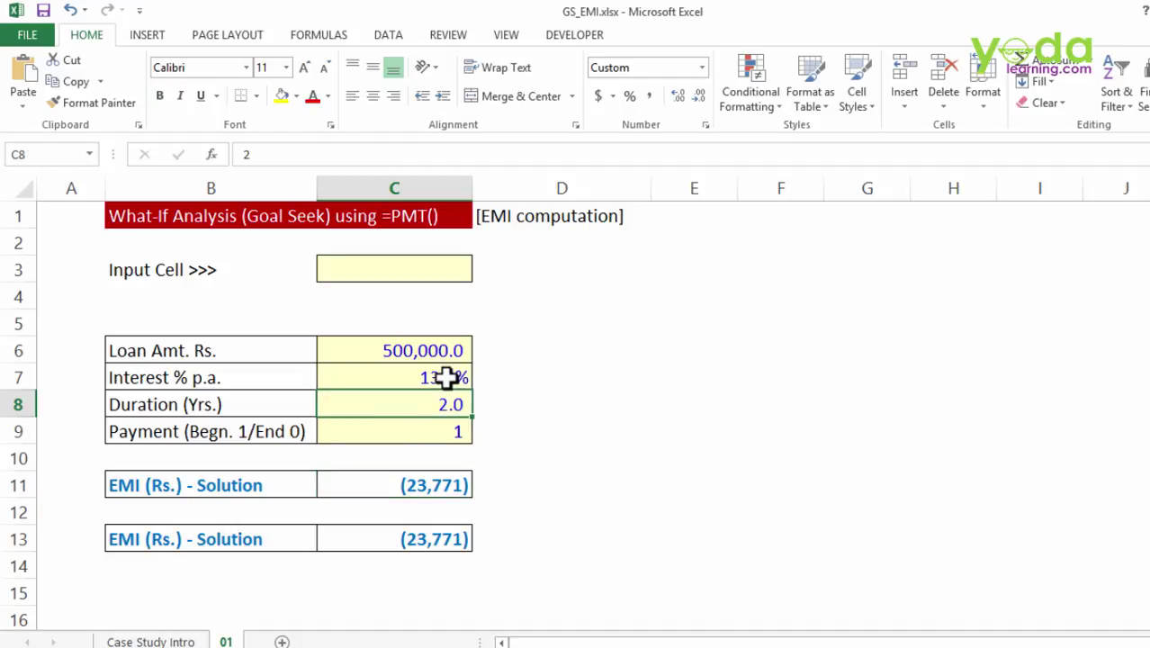
type("2.5")
key("Return")
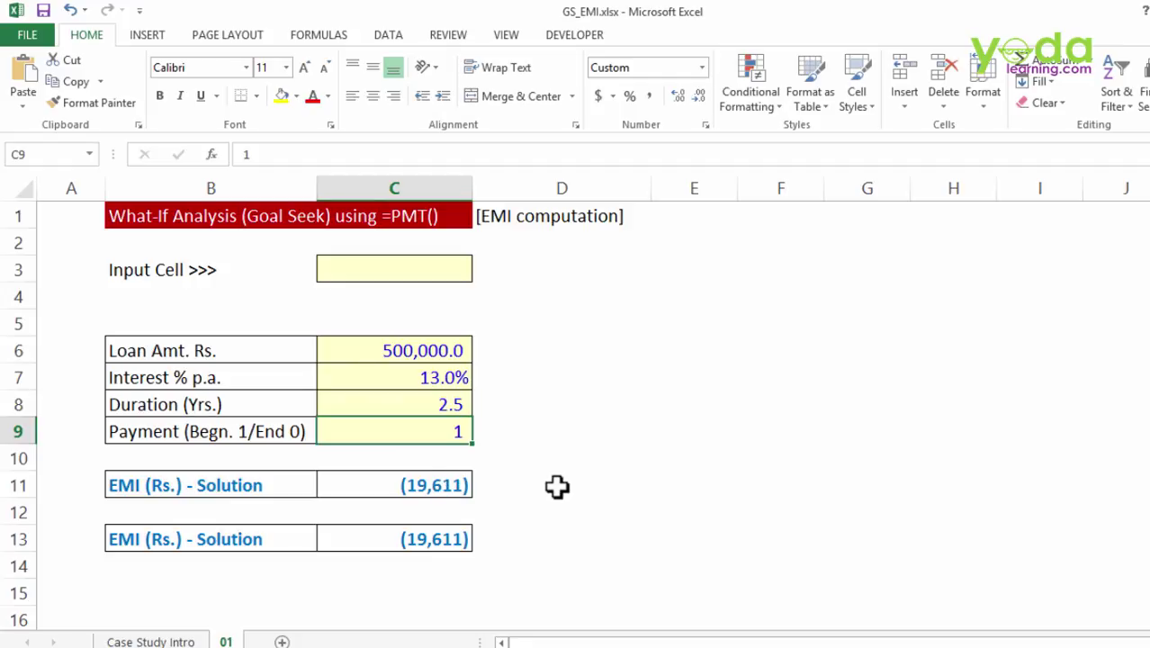
left_click(441, 485)
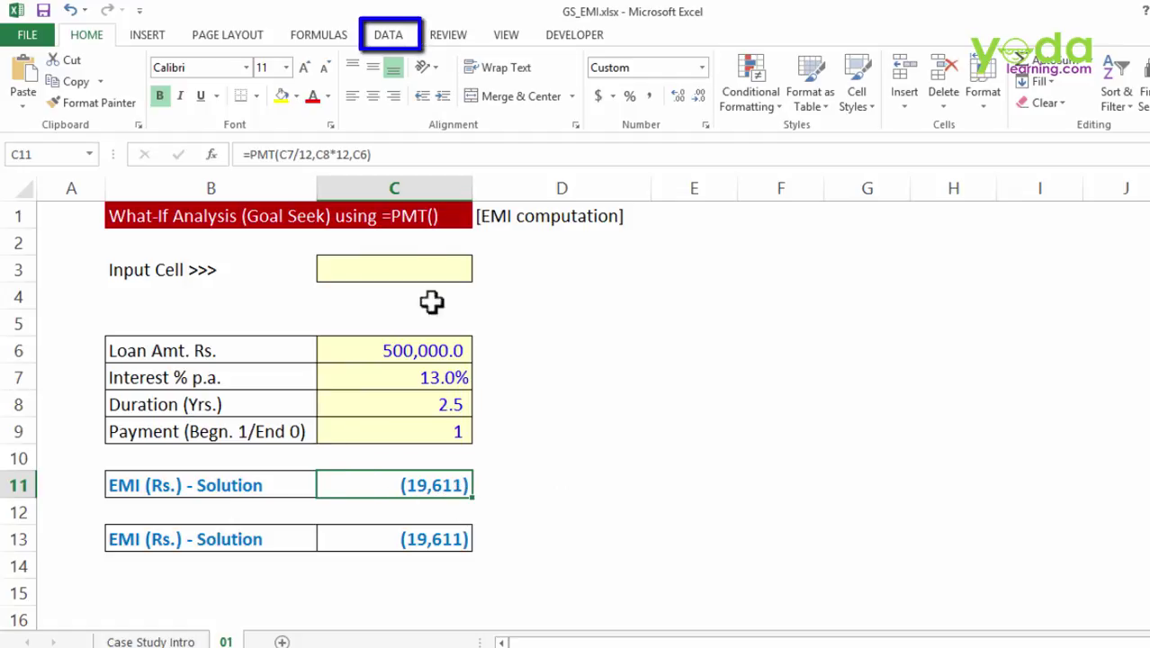
Goal Seek C11 to -20000 by changing loan amount C6, giving 509,923.8
left_click(390, 41)
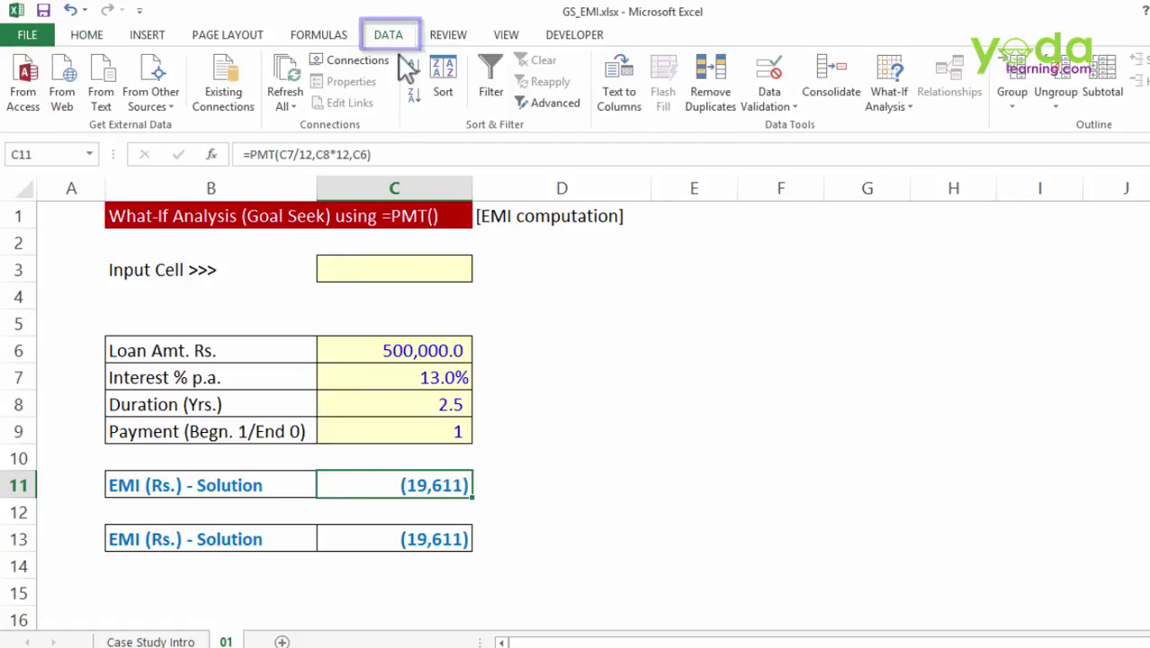
left_click(884, 99)
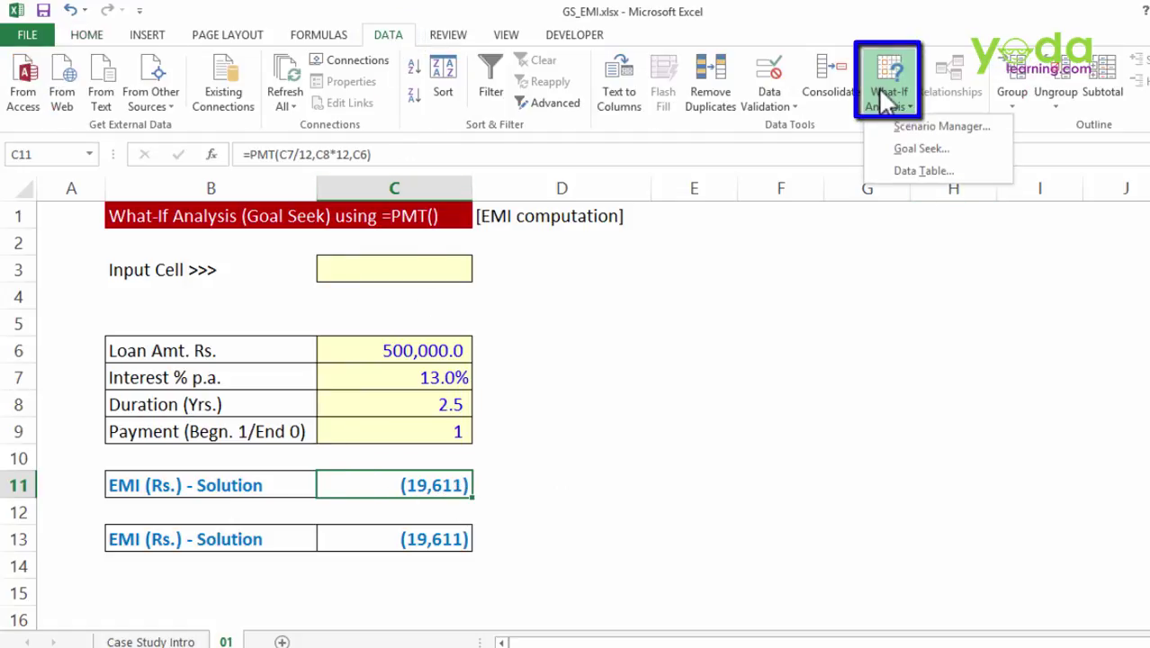
left_click(905, 151)
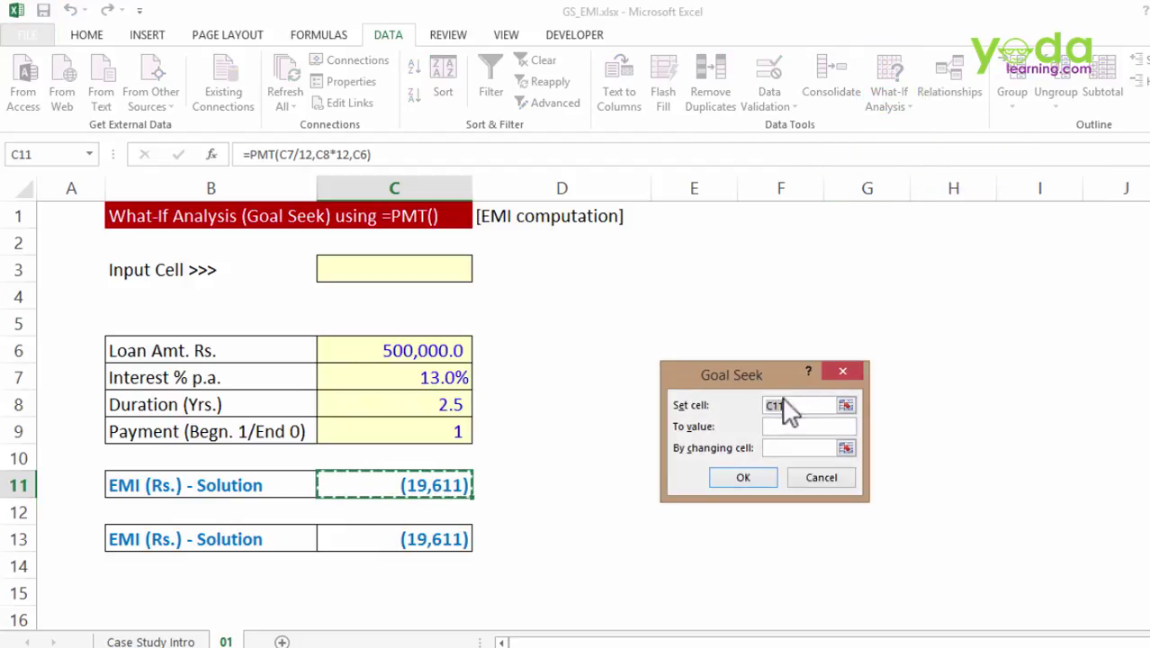
left_click(431, 490)
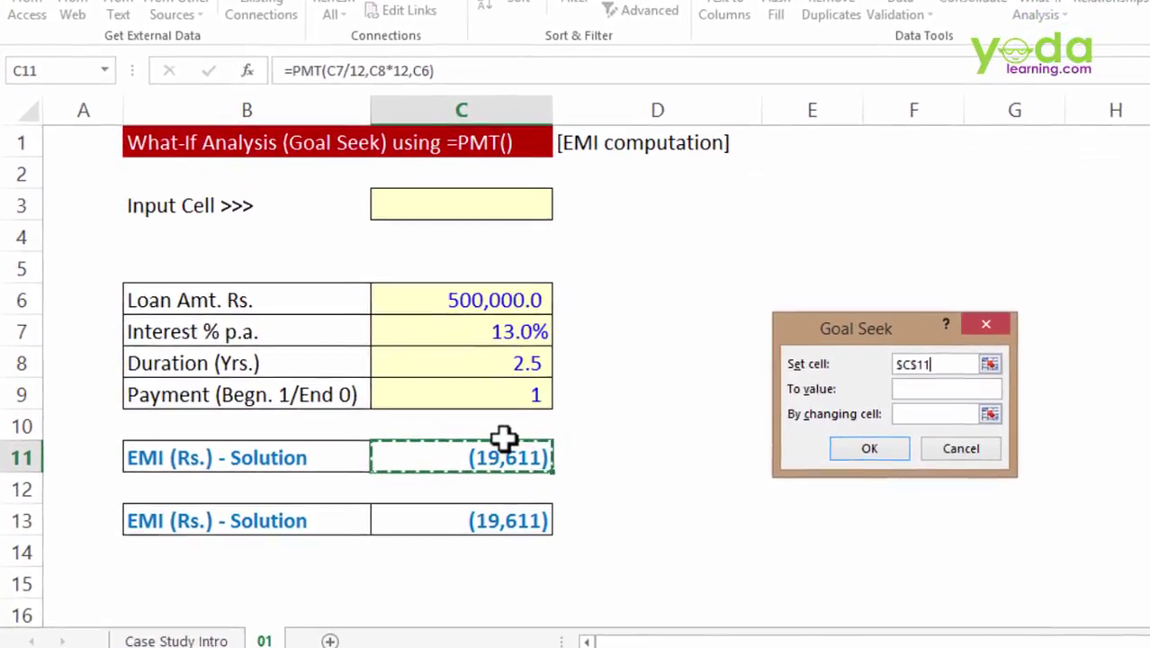
left_click(939, 382)
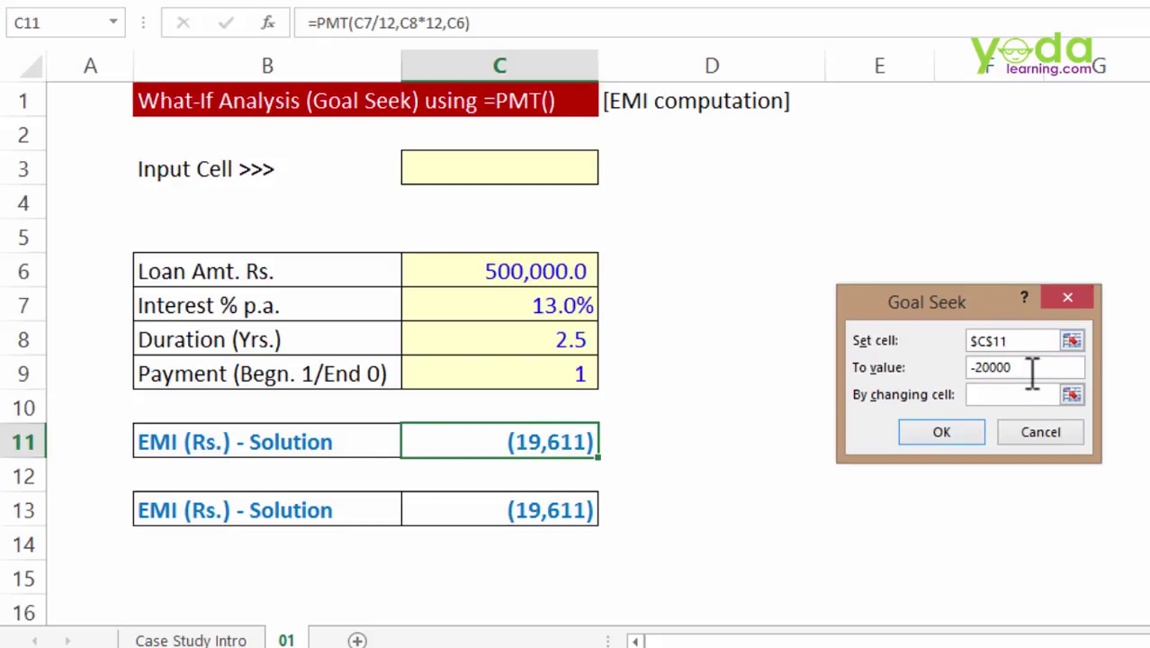
left_click(1009, 394)
left_click(508, 273)
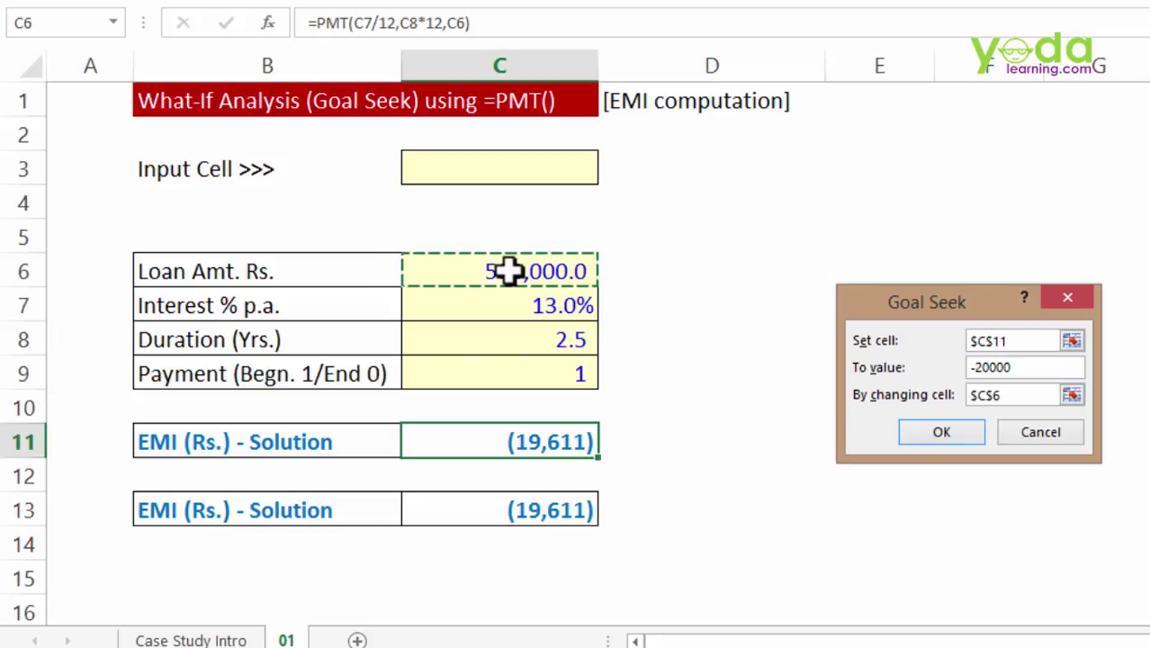
left_click(951, 434)
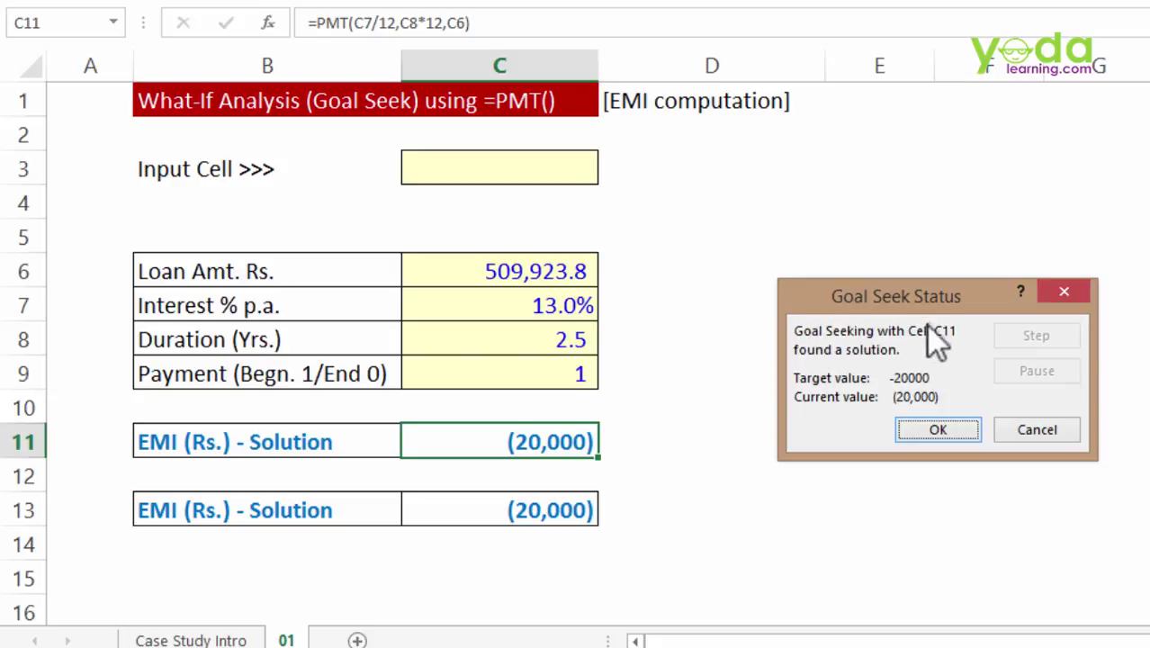
Accept the Goal Seek result, then undo it so C6 returns to 500,000.0
left_click(922, 432)
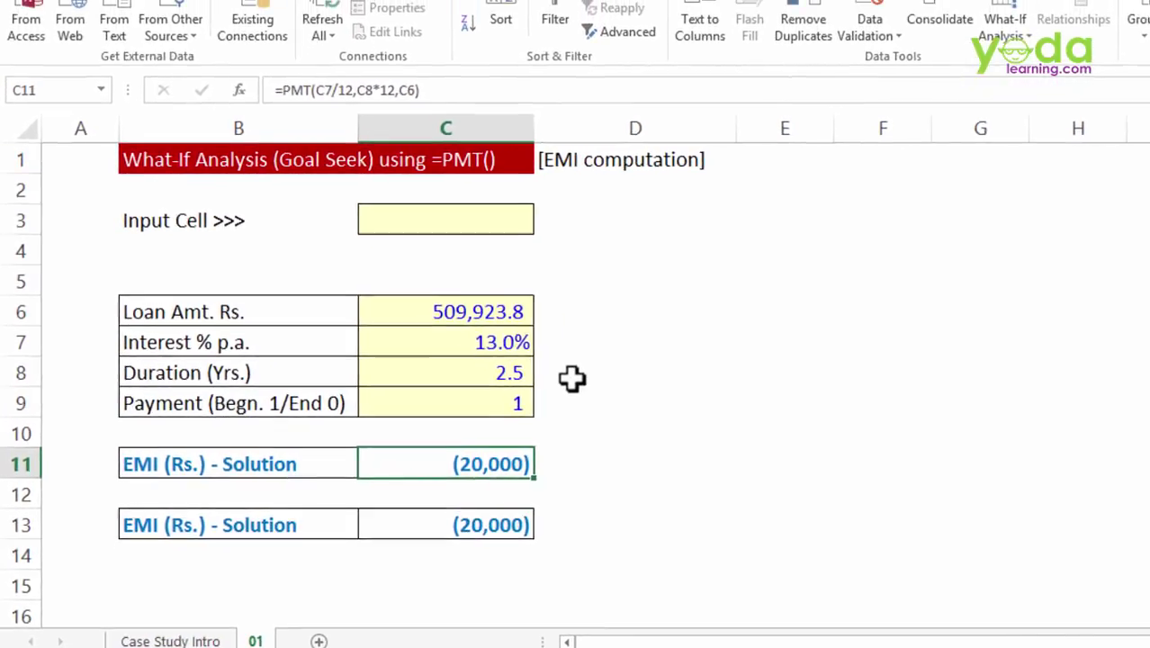
key("ctrl+z")
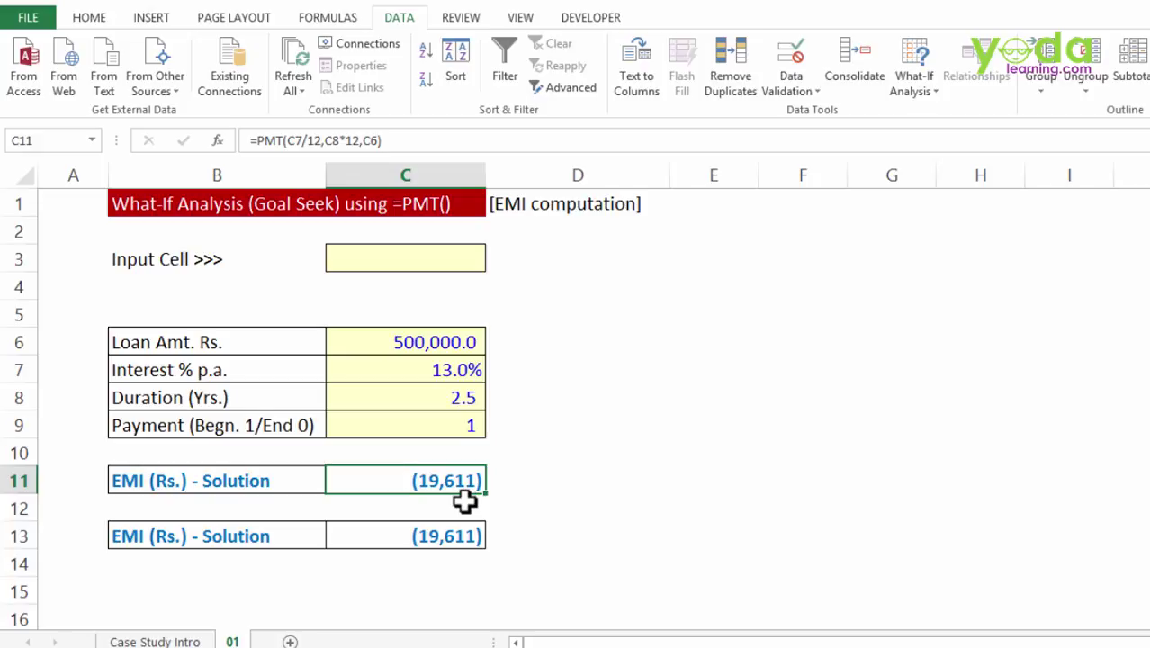
Goal Seek C11 to -20000 by changing duration C8, accept it, and check C8 is about 2.44
left_click(929, 107)
left_click(926, 135)
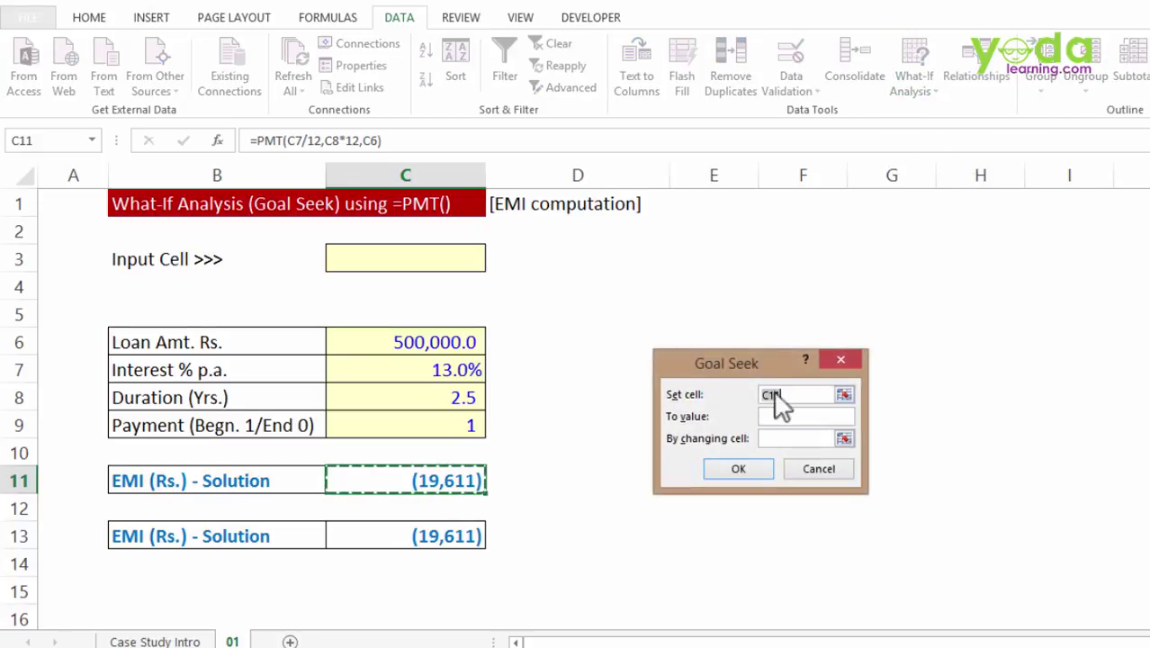
left_click(455, 479)
left_click(786, 414)
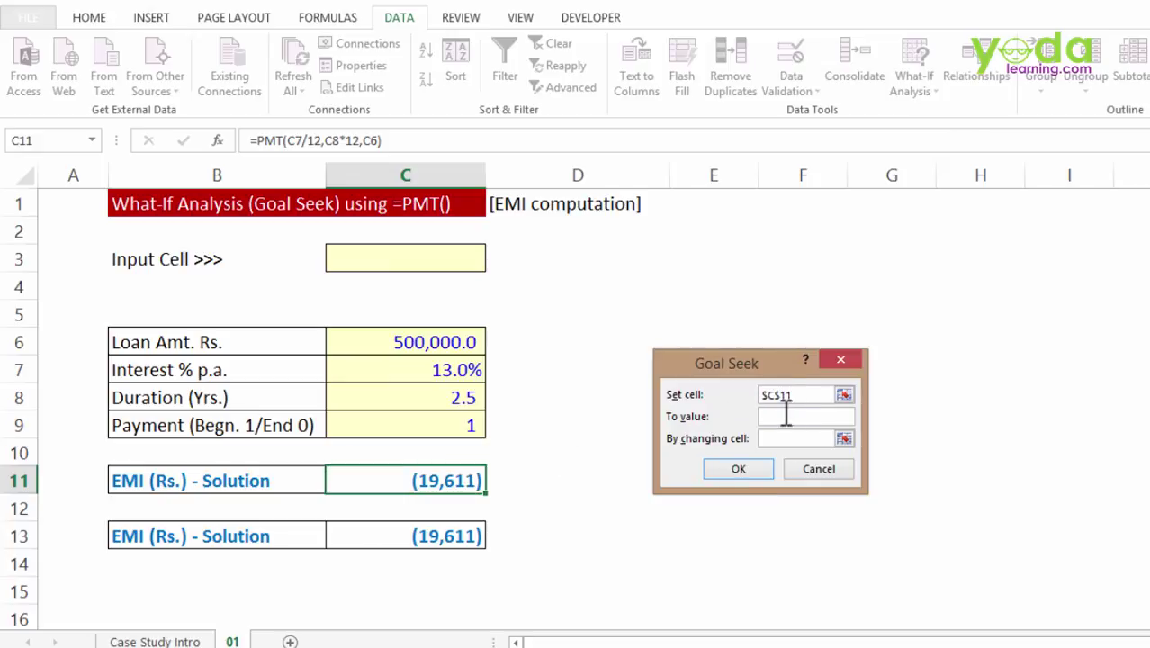
type("-20000")
left_click(451, 401)
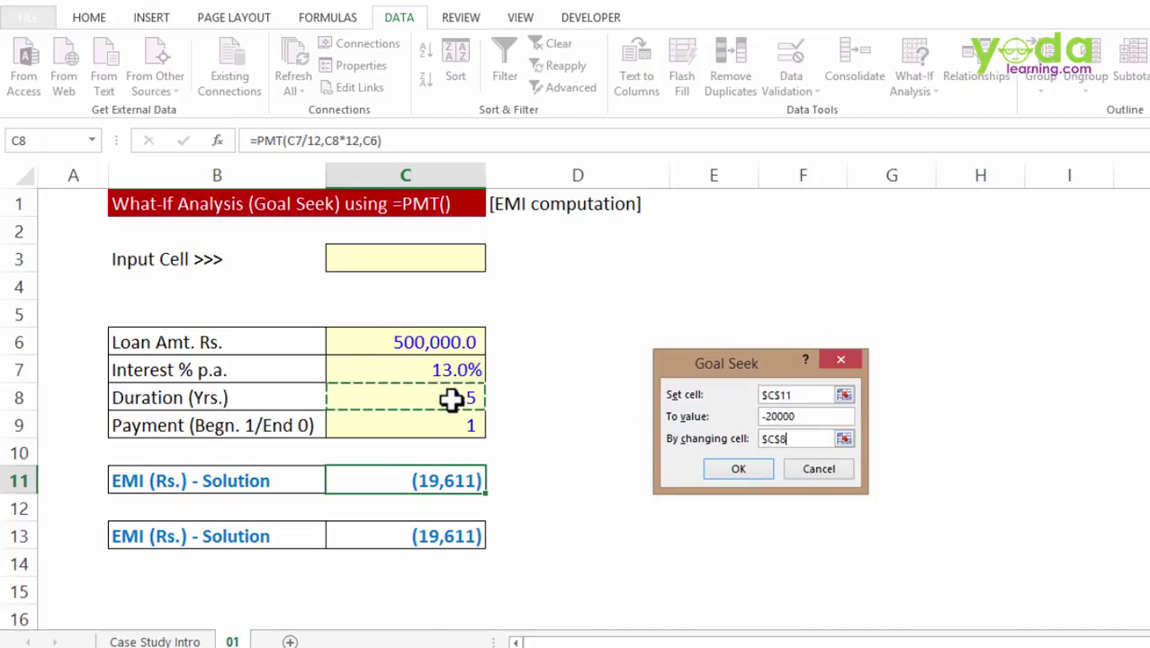
left_click(750, 471)
left_click(735, 467)
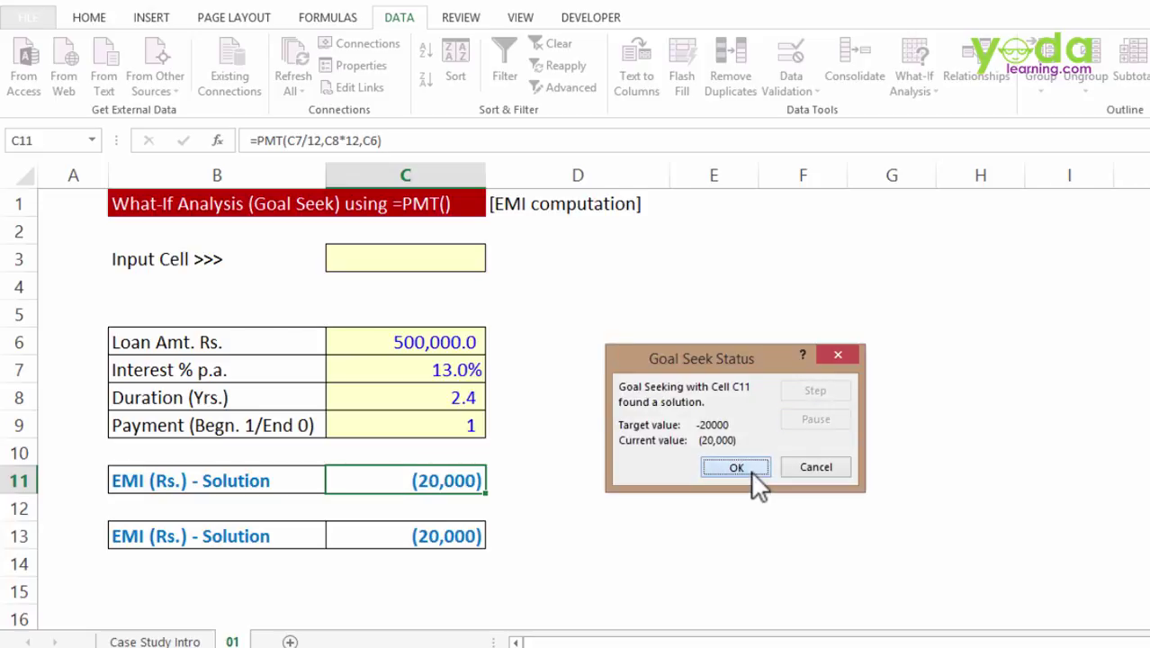
left_click(432, 398)
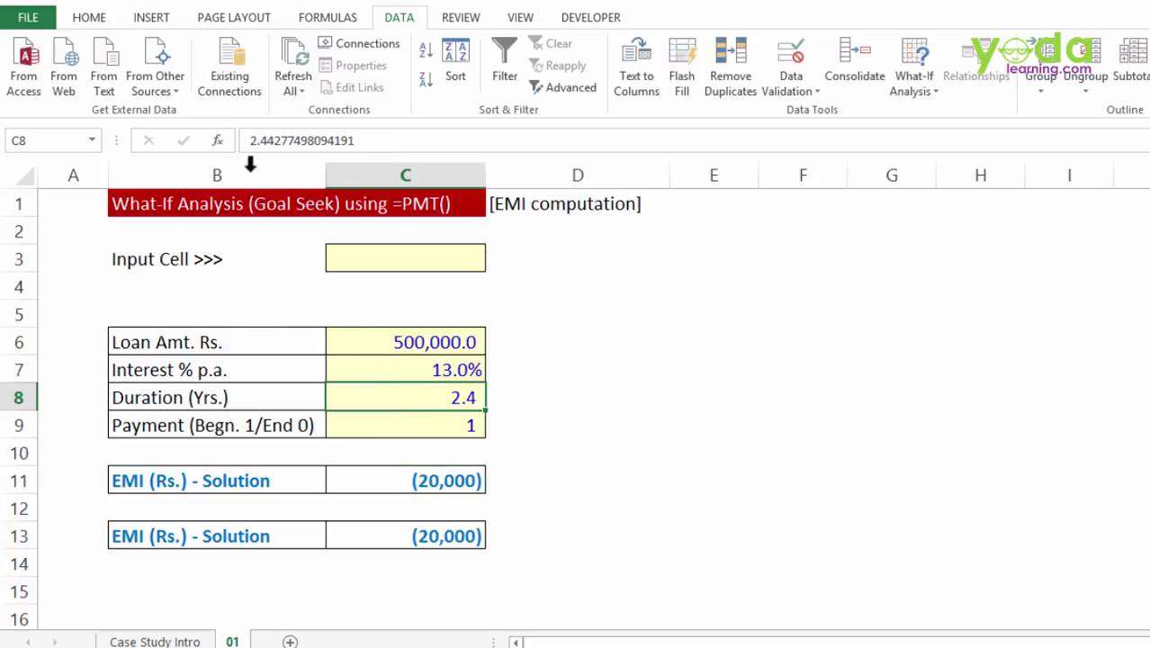